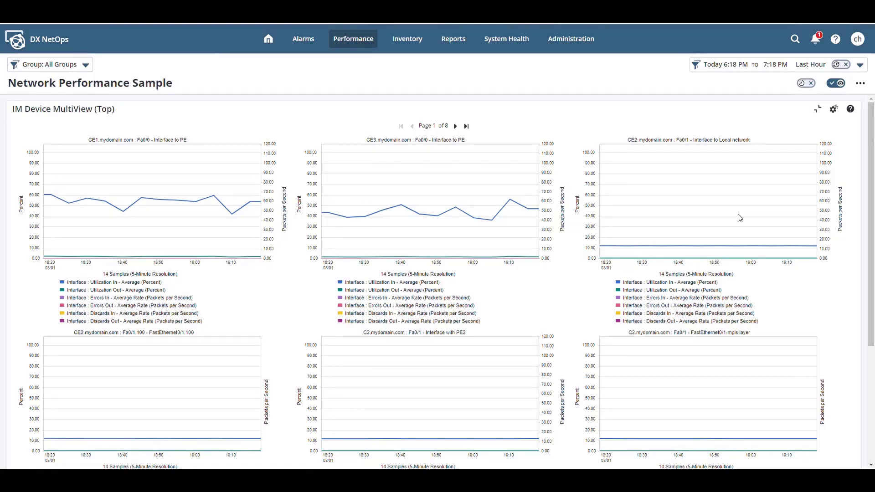
{"action": "left_click", "coordinate": [87, 66]}
{"action": "left_click", "coordinate": [393, 251]}
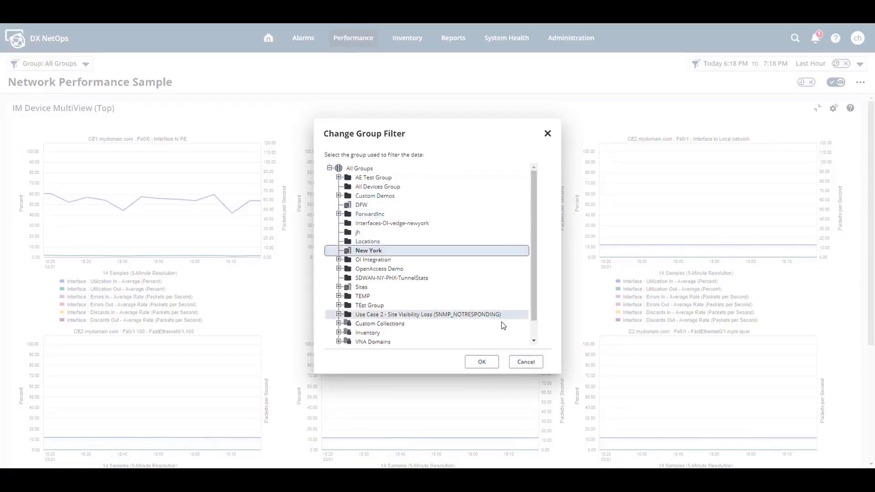
{"action": "left_click", "coordinate": [520, 361]}
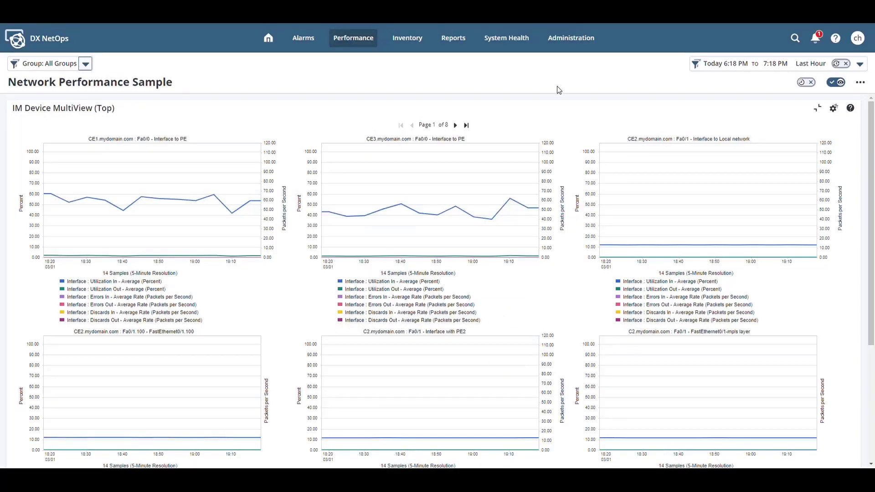
- Open the group management page from the administration group settings
{"action": "left_click", "coordinate": [588, 38]}
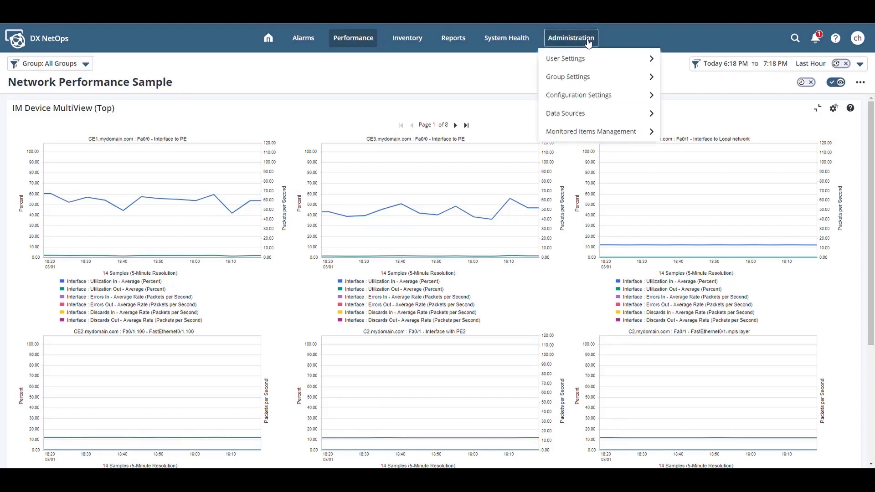
{"action": "mouse_move", "coordinate": [615, 89]}
{"action": "left_click", "coordinate": [681, 97]}
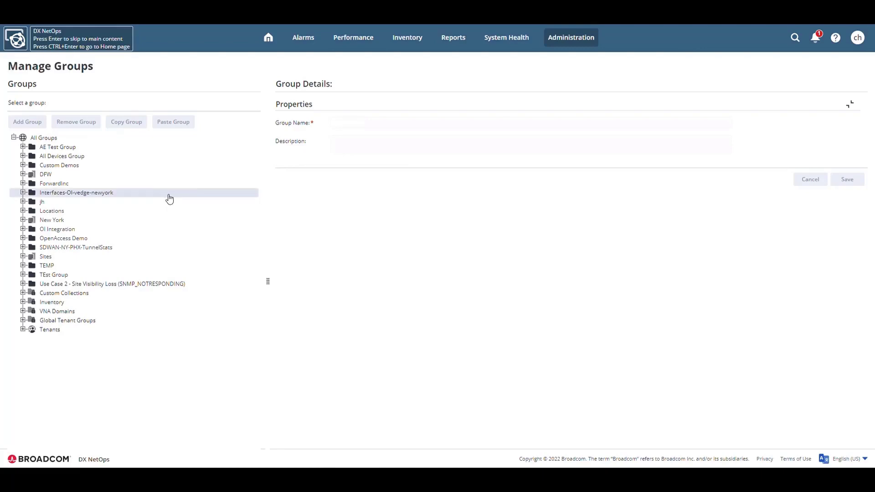
- Expand the Sites group and its Chicago, Plano, San Francisco and Tennessee subgroups to examine an existing site hierarchy
{"action": "left_click", "coordinate": [24, 257]}
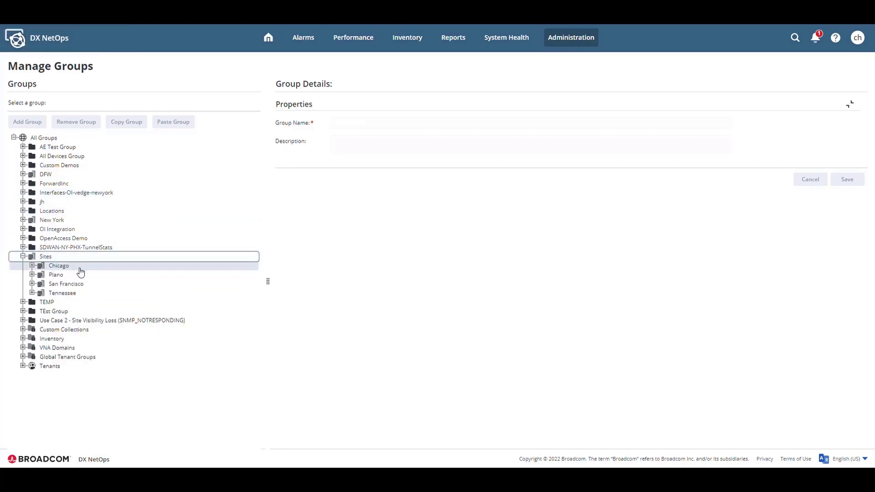
{"action": "left_click", "coordinate": [32, 266]}
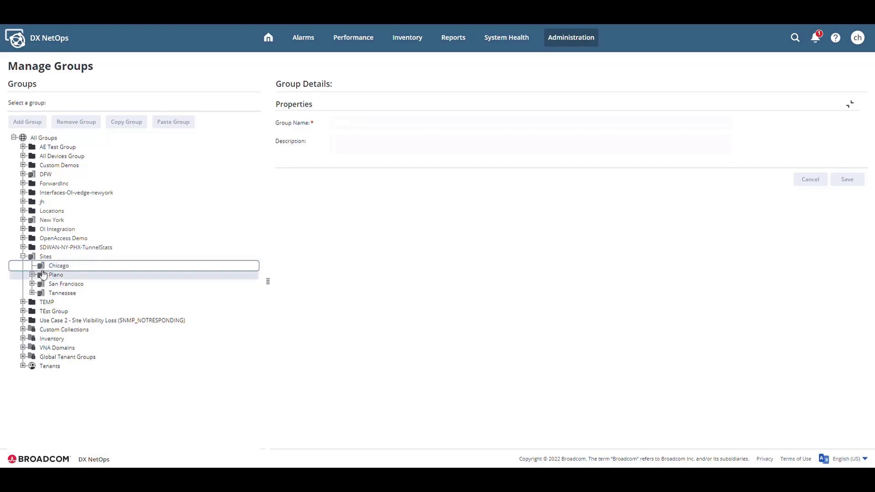
{"action": "left_click", "coordinate": [33, 276]}
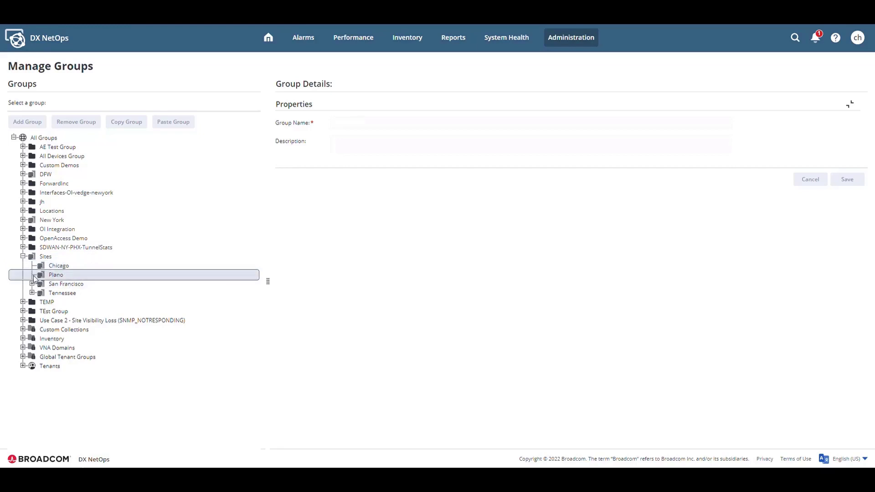
{"action": "left_click", "coordinate": [33, 284]}
{"action": "left_click", "coordinate": [40, 293]}
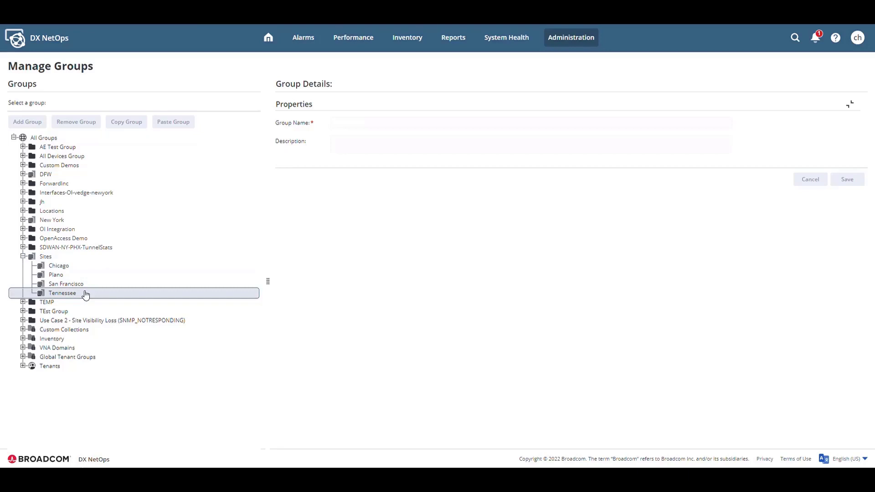
- Create a group named Demo Group of type Custom directly under All Groups and save it
{"action": "left_click", "coordinate": [49, 137]}
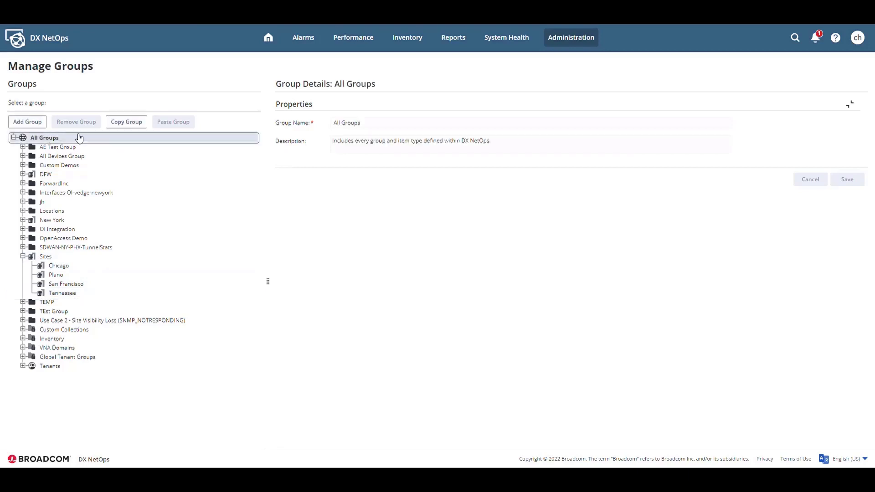
{"action": "left_click", "coordinate": [32, 123]}
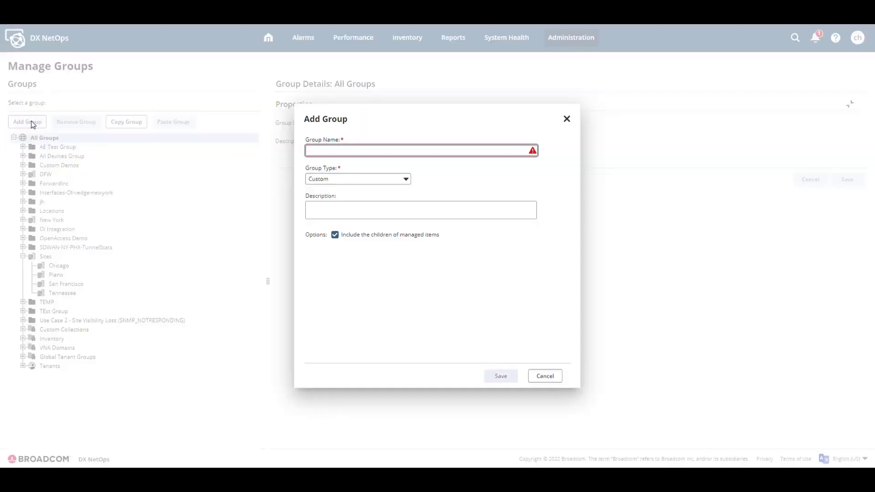
{"action": "type", "text": "Demo Group"}
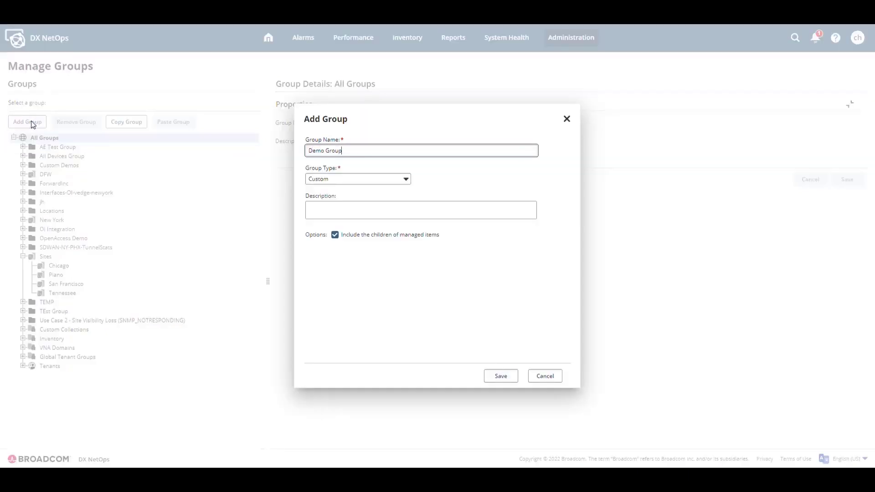
{"action": "left_click", "coordinate": [406, 179]}
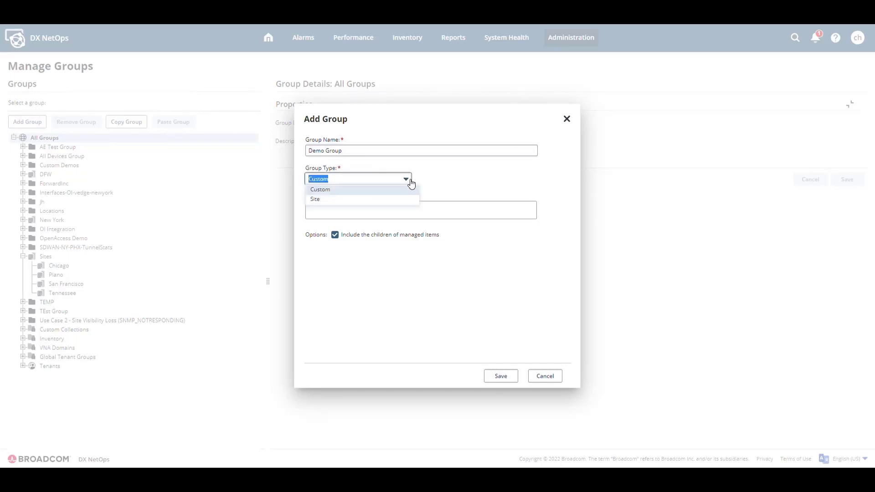
{"action": "left_click", "coordinate": [450, 182]}
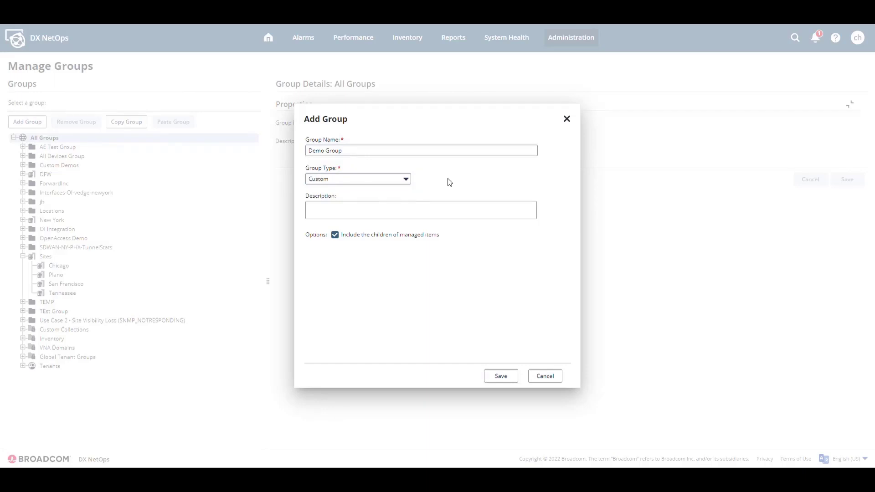
{"action": "left_click", "coordinate": [411, 183]}
{"action": "left_click", "coordinate": [392, 201]}
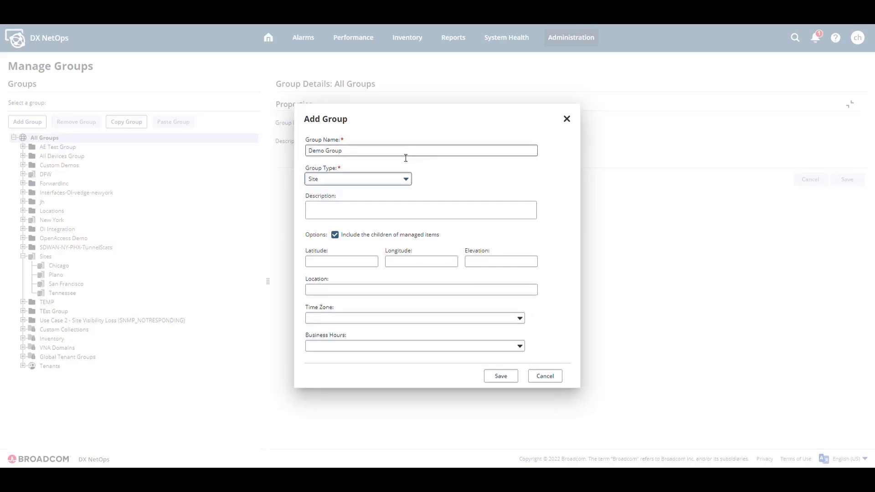
{"action": "left_click", "coordinate": [411, 184]}
{"action": "left_click", "coordinate": [392, 189]}
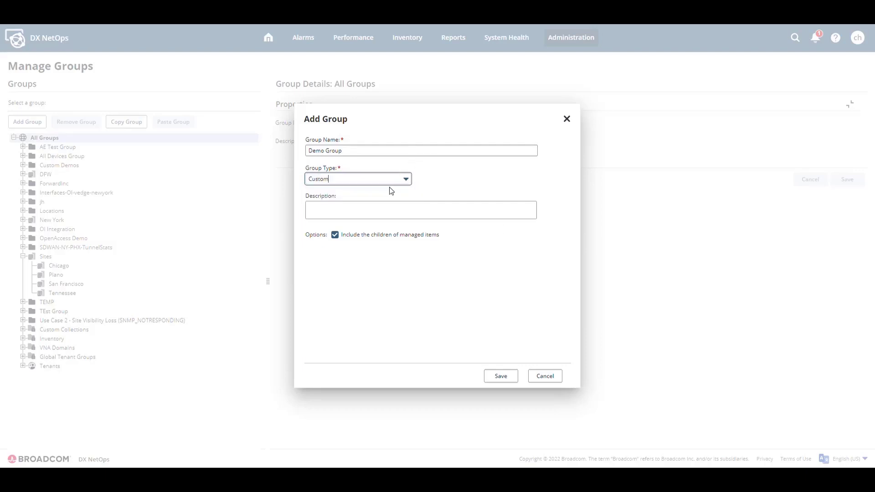
{"action": "left_click", "coordinate": [495, 380]}
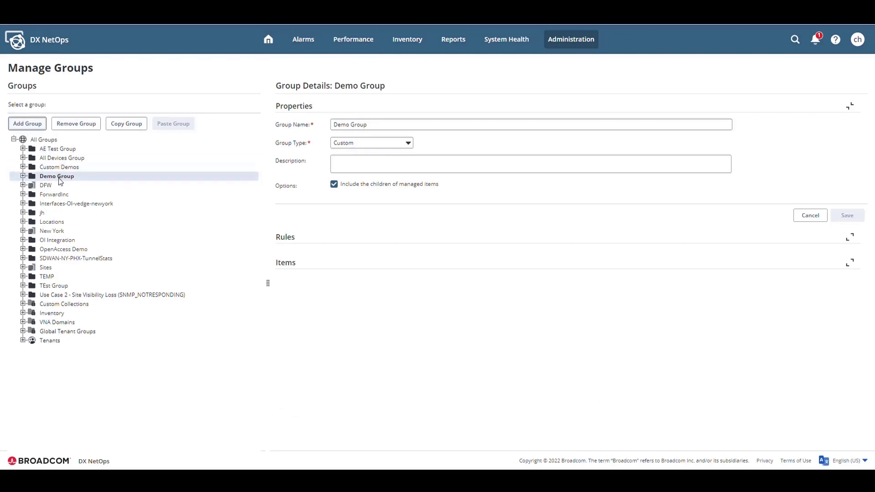
- Start a new subgroup of Demo Group named Demo Northeast and set its group type to Site
{"action": "left_click", "coordinate": [27, 124]}
{"action": "type", "text": "Demo North"}
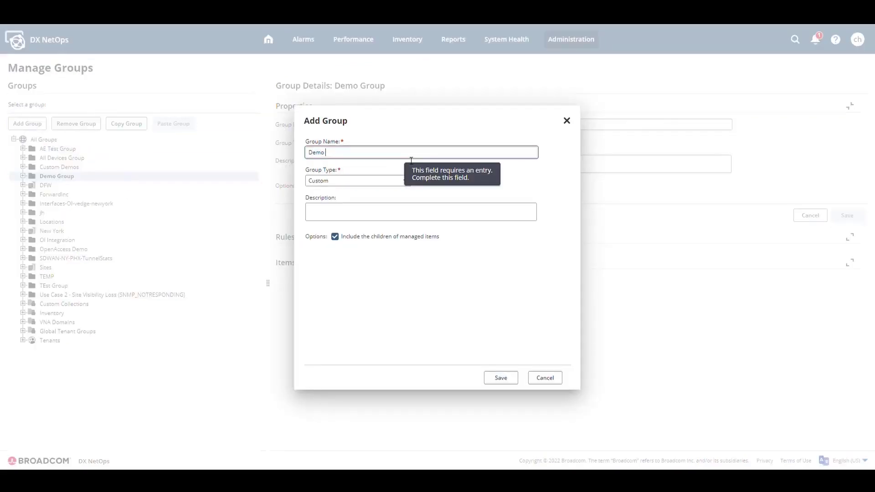
{"action": "type", "text": "east"}
{"action": "left_click", "coordinate": [407, 181]}
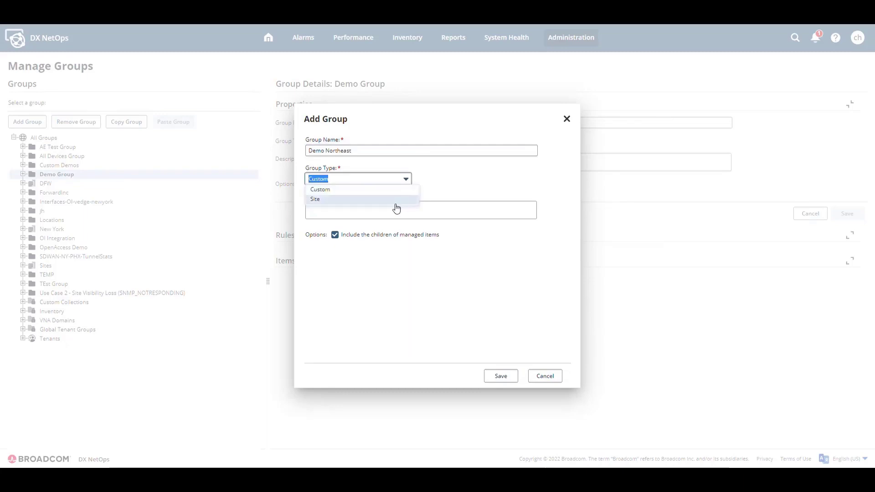
{"action": "left_click", "coordinate": [395, 206]}
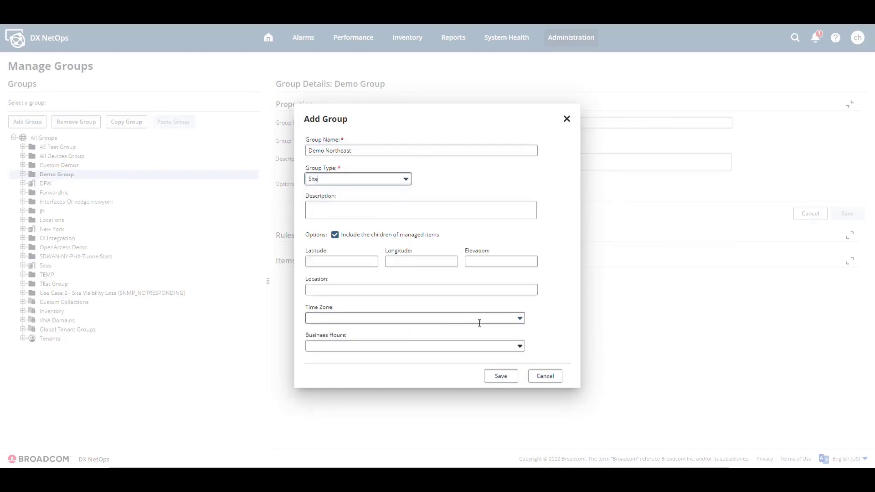
- Set the site group's time zone to (UTC-05:00) America: EST (Eastern Standard Time) and business hours to Standard Business Hours, and save the group
{"action": "left_click", "coordinate": [520, 319]}
{"action": "type", "text": "est"}
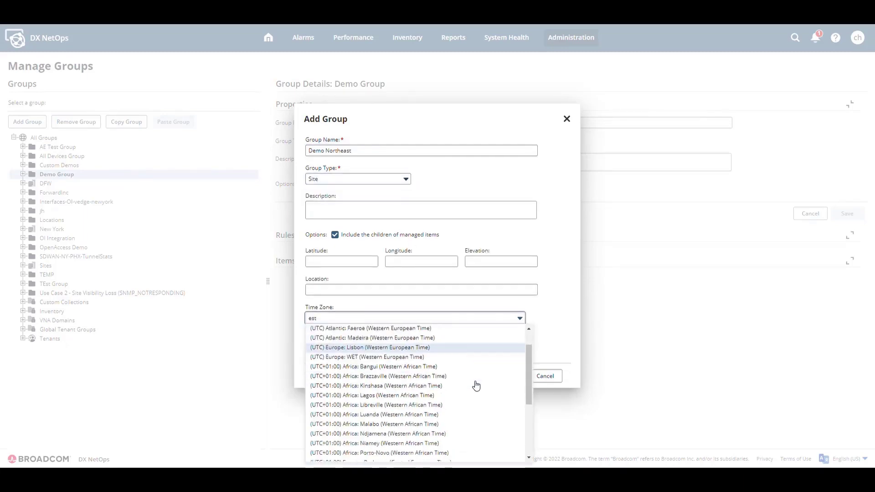
{"action": "scroll", "coordinate": [475, 385], "scroll_direction": "down", "scroll_amount": 5}
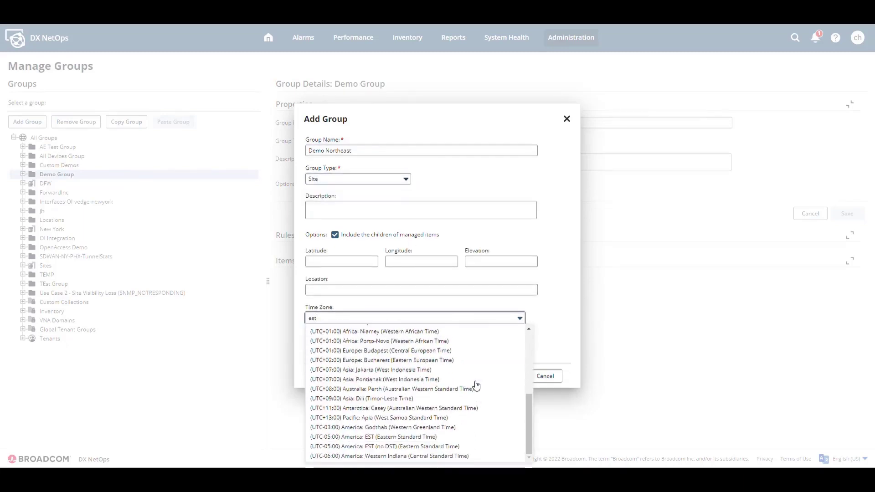
{"action": "left_click", "coordinate": [398, 438]}
{"action": "left_click", "coordinate": [359, 347]}
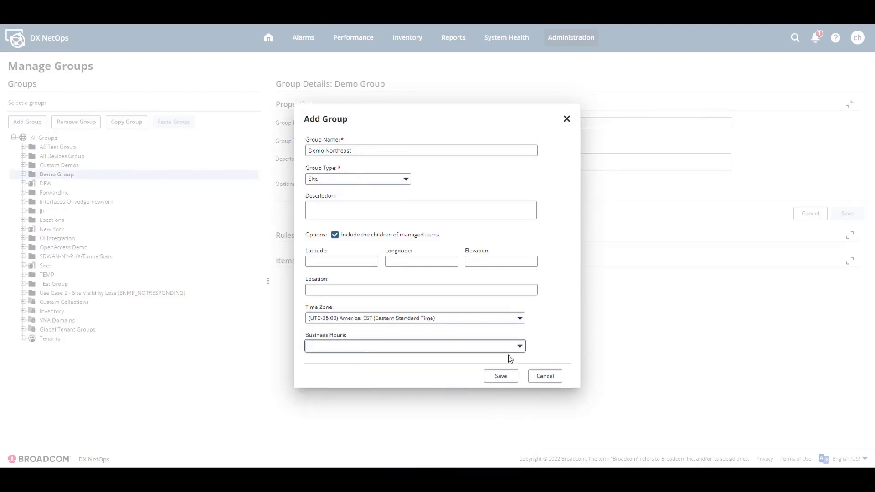
{"action": "left_click", "coordinate": [522, 351]}
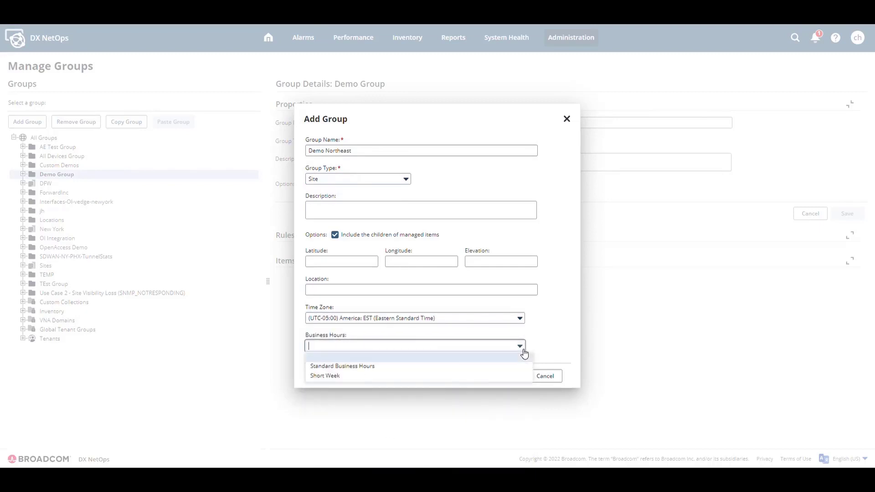
{"action": "left_click", "coordinate": [436, 370]}
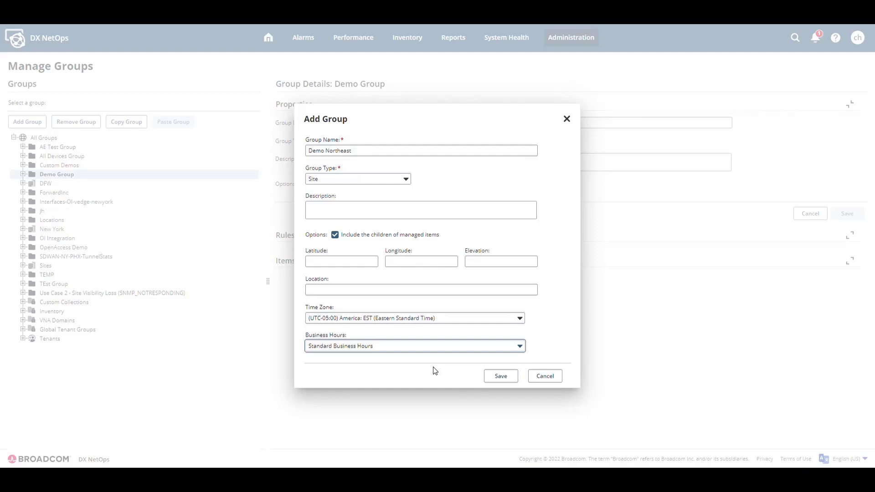
{"action": "left_click", "coordinate": [500, 375]}
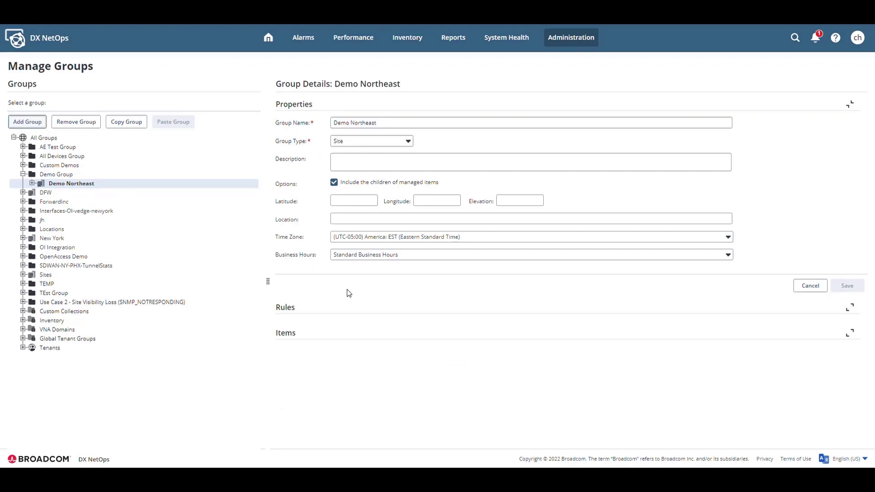
- Copy the New York site group and paste it as a reference into Demo Northeast
{"action": "left_click", "coordinate": [128, 127]}
{"action": "left_click", "coordinate": [69, 241]}
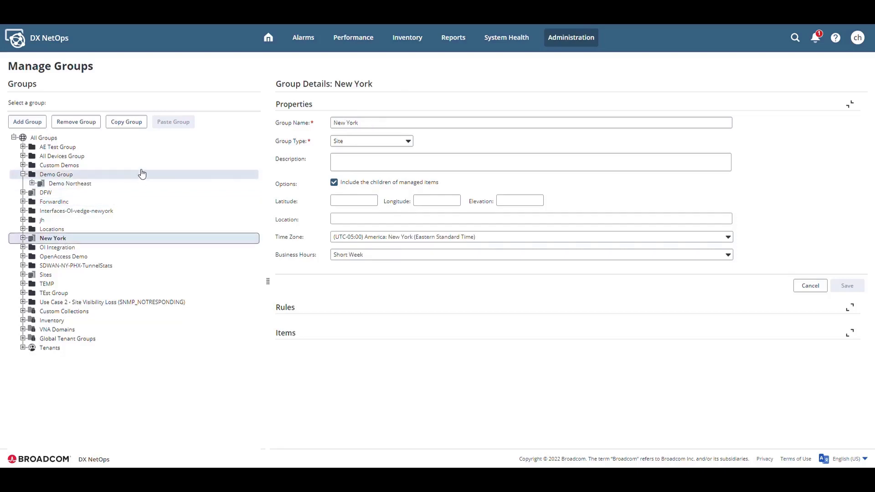
{"action": "left_click", "coordinate": [139, 129]}
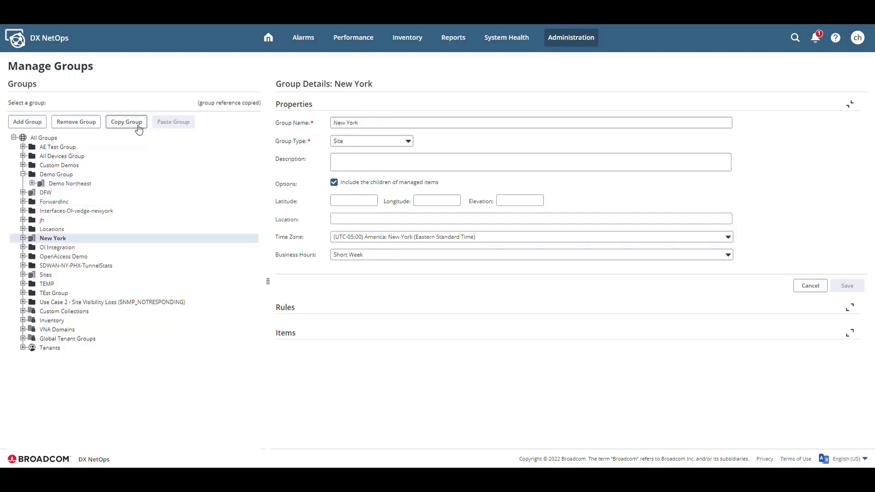
{"action": "left_click", "coordinate": [80, 187]}
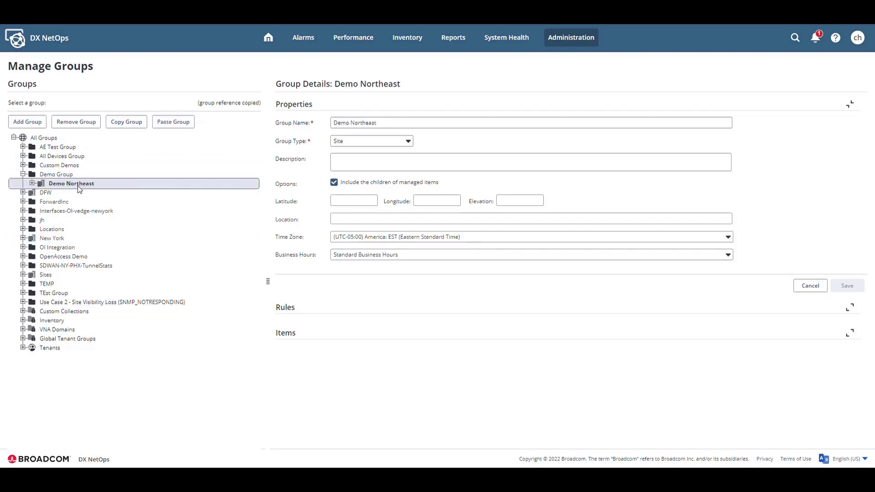
{"action": "left_click", "coordinate": [171, 128]}
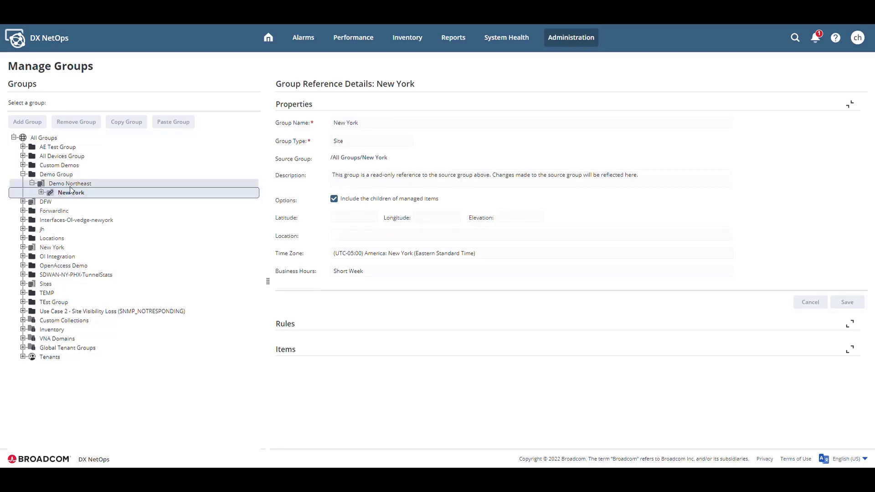
- Create a custom group named Northeast Routers under Demo Northeast and save it
{"action": "left_click", "coordinate": [71, 184]}
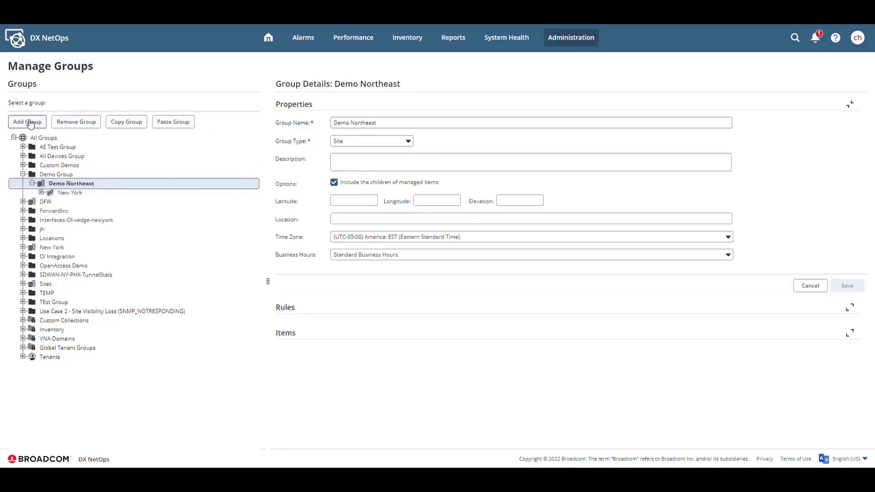
{"action": "left_click", "coordinate": [26, 121]}
{"action": "type", "text": "Northeast Routers"}
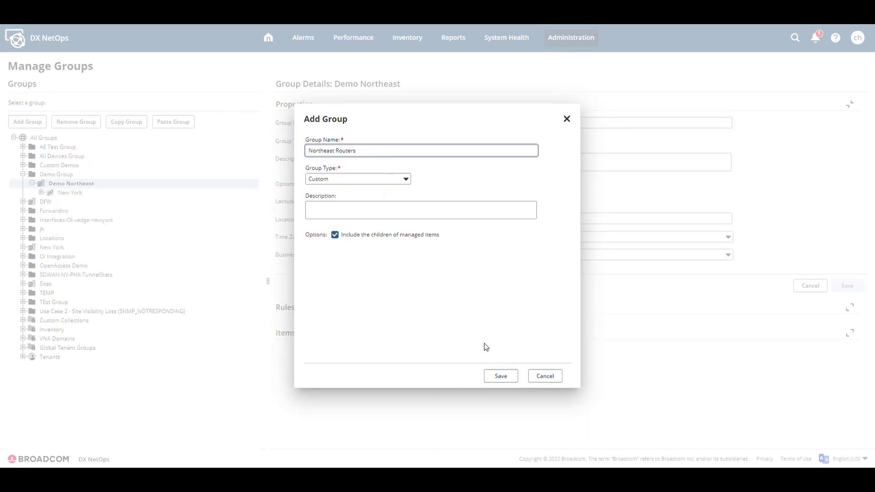
{"action": "left_click", "coordinate": [501, 378]}
- Start a new rule for the Northeast Routers group that adds items of type Device
{"action": "left_click", "coordinate": [851, 236]}
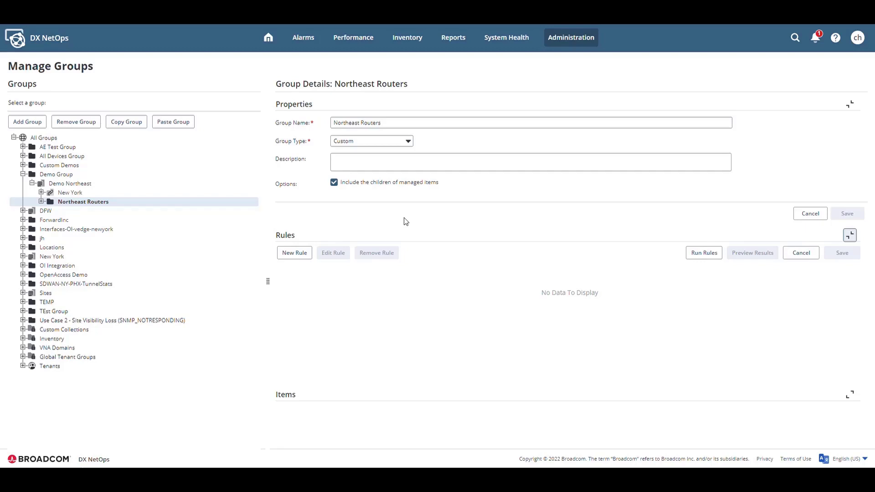
{"action": "left_click", "coordinate": [300, 254]}
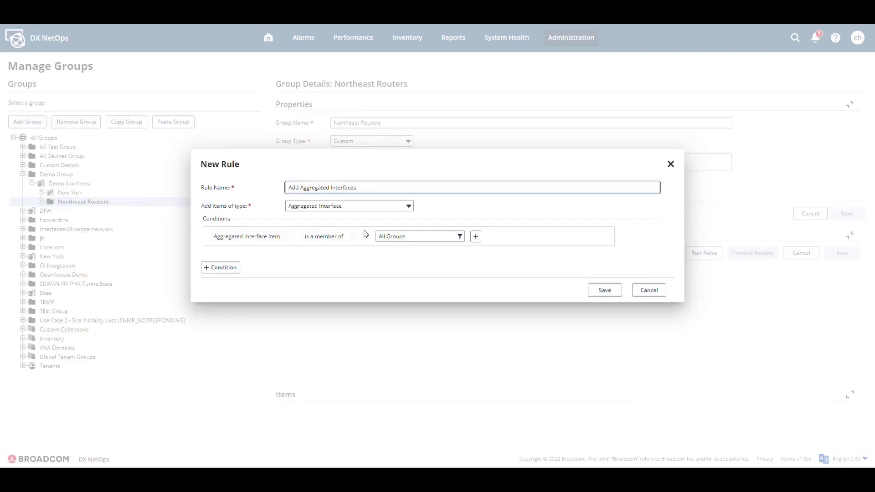
{"action": "left_click", "coordinate": [415, 212]}
{"action": "left_click", "coordinate": [335, 259]}
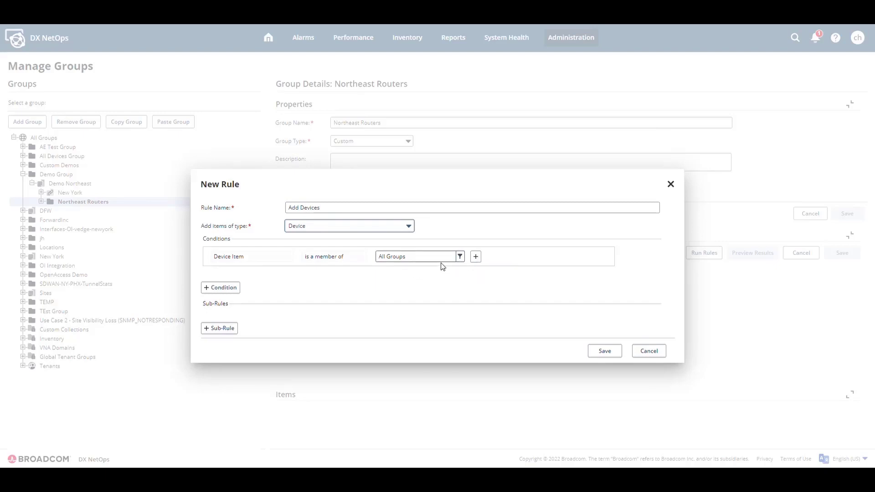
- Add the condition Device Description is like Cisco to the new rule and save the rule
{"action": "left_click", "coordinate": [221, 287]}
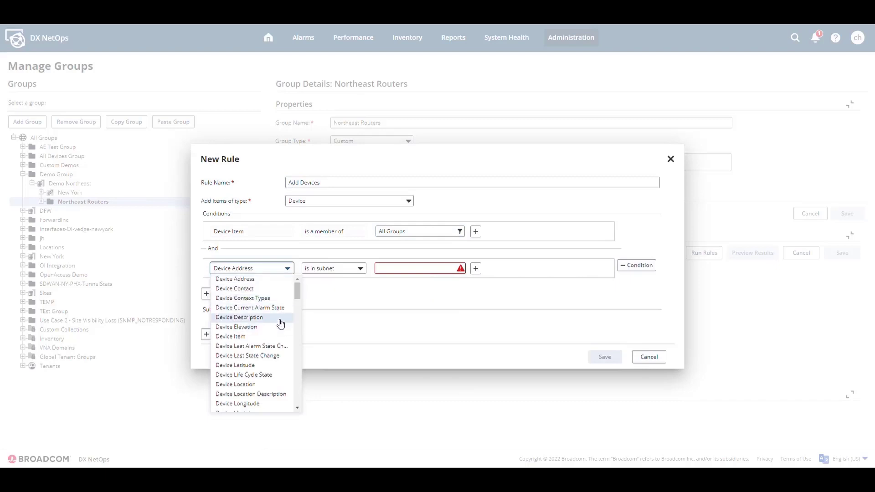
{"action": "left_click", "coordinate": [281, 319]}
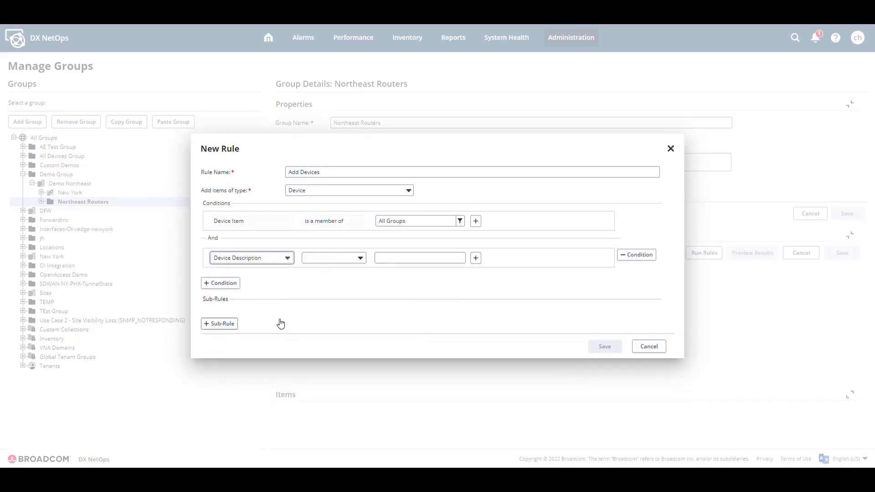
{"action": "left_click", "coordinate": [360, 258]}
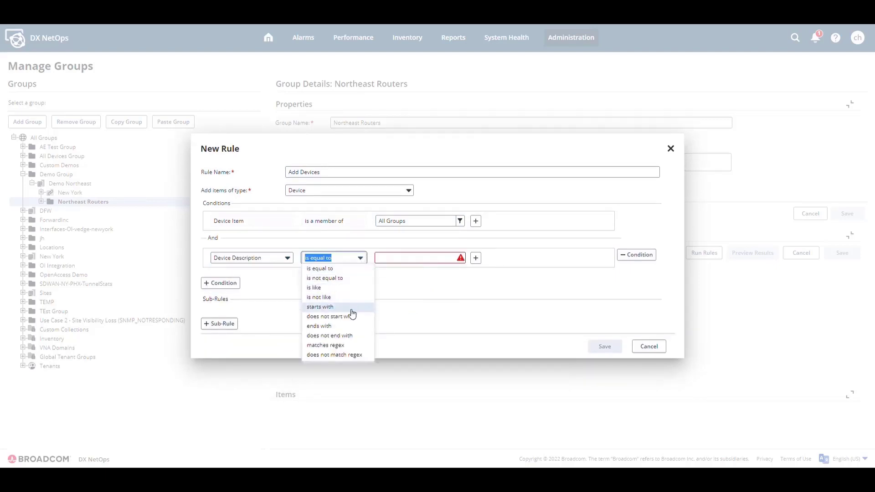
{"action": "left_click", "coordinate": [349, 288]}
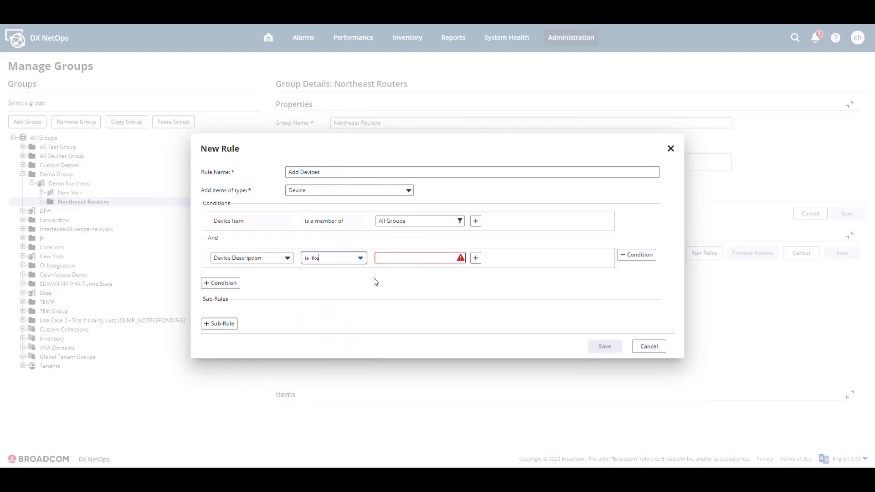
{"action": "left_click", "coordinate": [398, 263]}
{"action": "type", "text": "Cisco"}
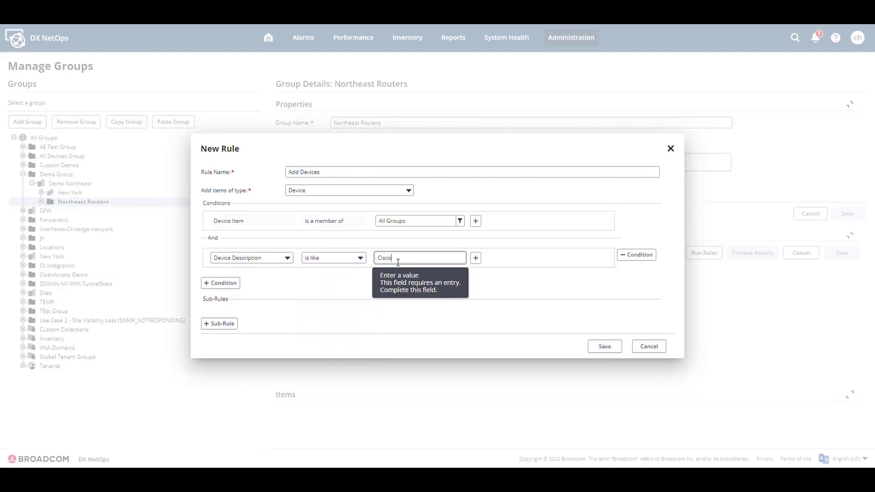
{"action": "left_click", "coordinate": [598, 347]}
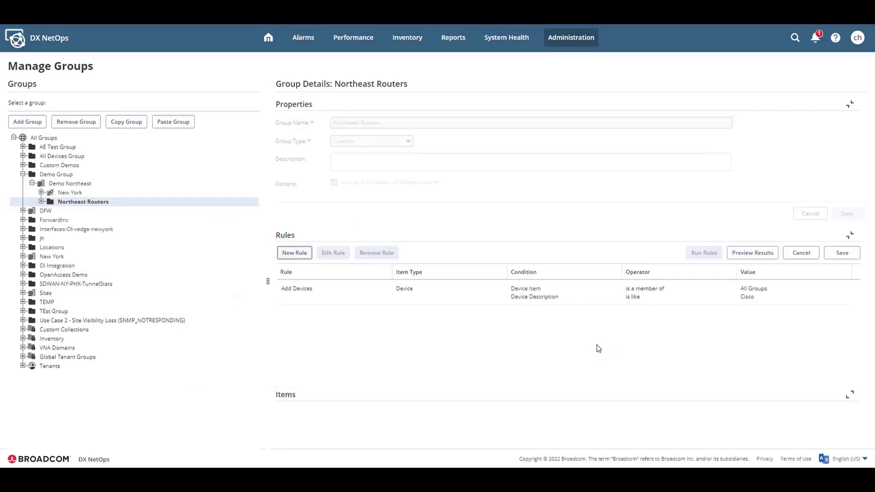
- Preview the rule's results and examine the types and context types of the matched devices
{"action": "left_click", "coordinate": [760, 256]}
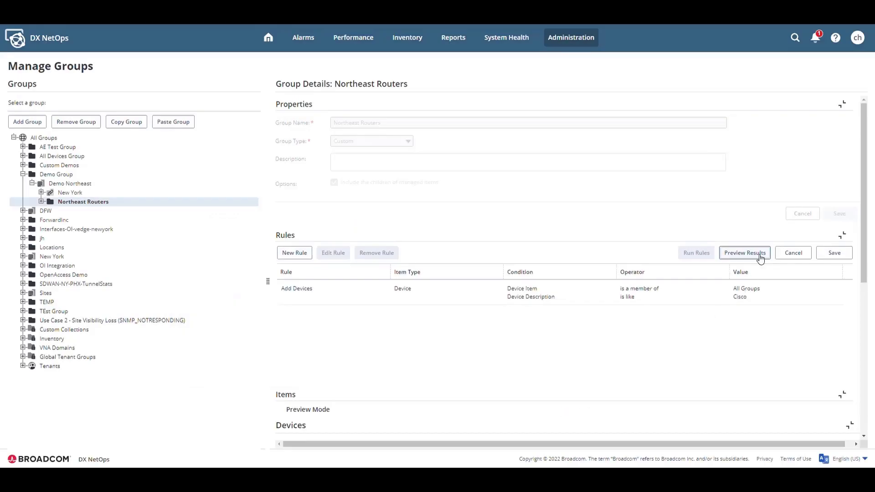
{"action": "scroll", "coordinate": [675, 360], "scroll_direction": "down", "scroll_amount": 1}
{"action": "scroll", "coordinate": [674, 359], "scroll_direction": "down", "scroll_amount": 2}
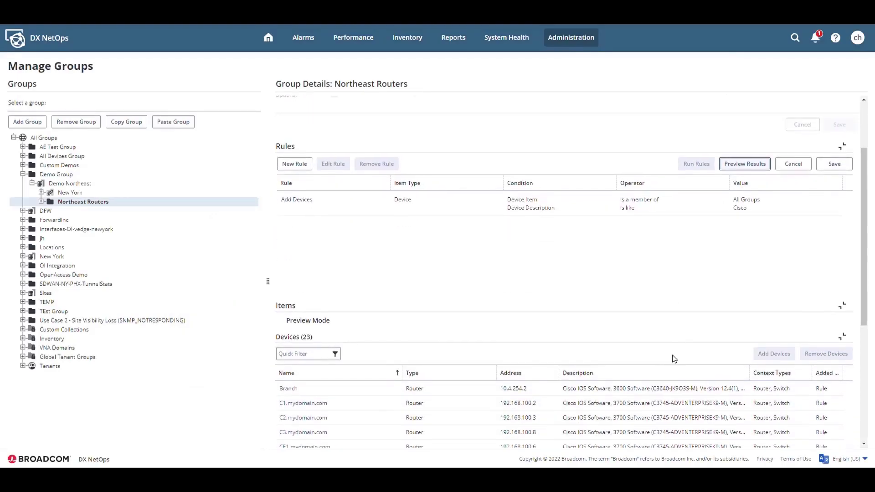
{"action": "scroll", "coordinate": [528, 401], "scroll_direction": "down", "scroll_amount": 2}
{"action": "scroll", "coordinate": [527, 402], "scroll_direction": "down", "scroll_amount": 2}
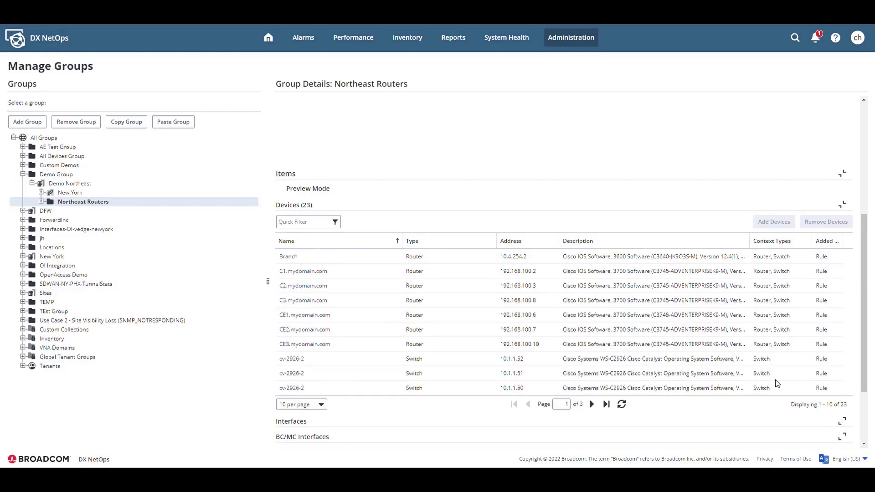
{"action": "scroll", "coordinate": [574, 355], "scroll_direction": "down", "scroll_amount": 1}
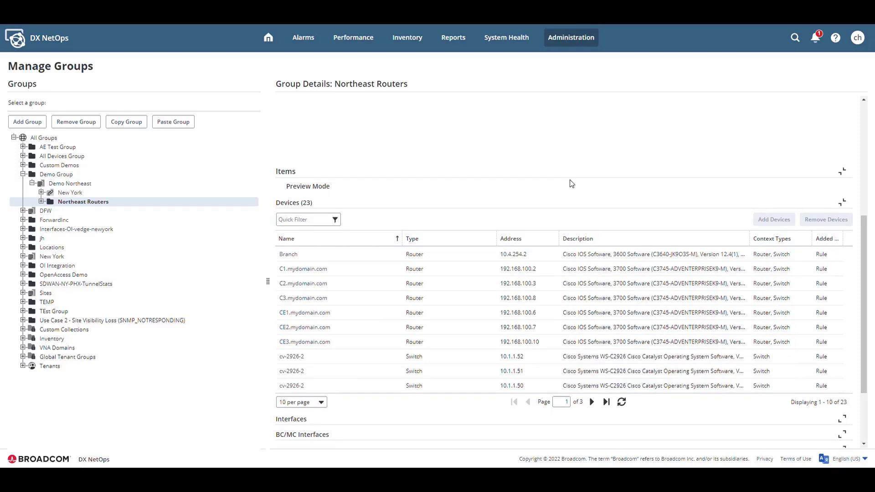
- Edit the Add Devices rule to add the condition Device Context Types is like Router, and save it
{"action": "scroll", "coordinate": [572, 184], "scroll_direction": "up", "scroll_amount": 3}
{"action": "left_click", "coordinate": [458, 204]}
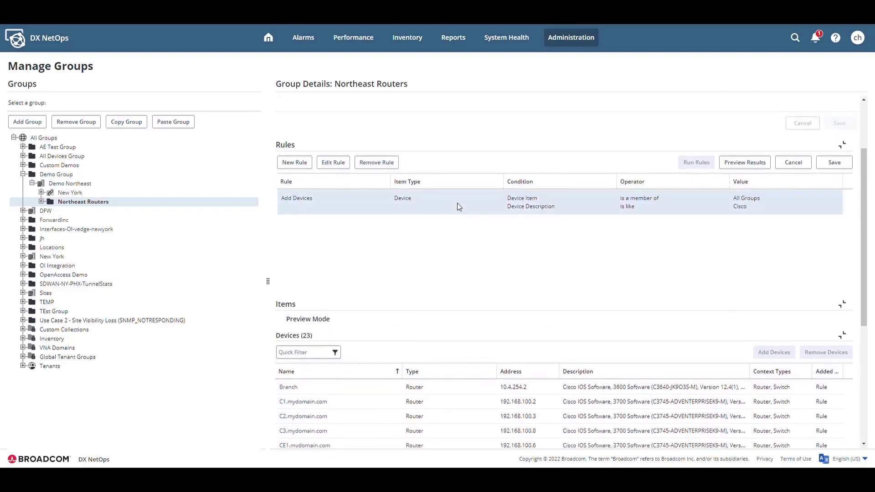
{"action": "left_click", "coordinate": [346, 167]}
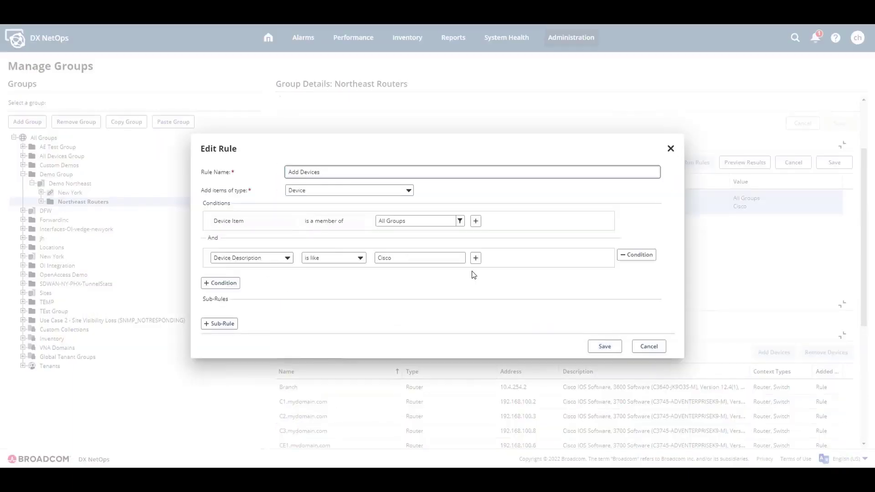
{"action": "left_click", "coordinate": [221, 283]}
{"action": "left_click", "coordinate": [273, 288]}
{"action": "left_click", "coordinate": [267, 317]}
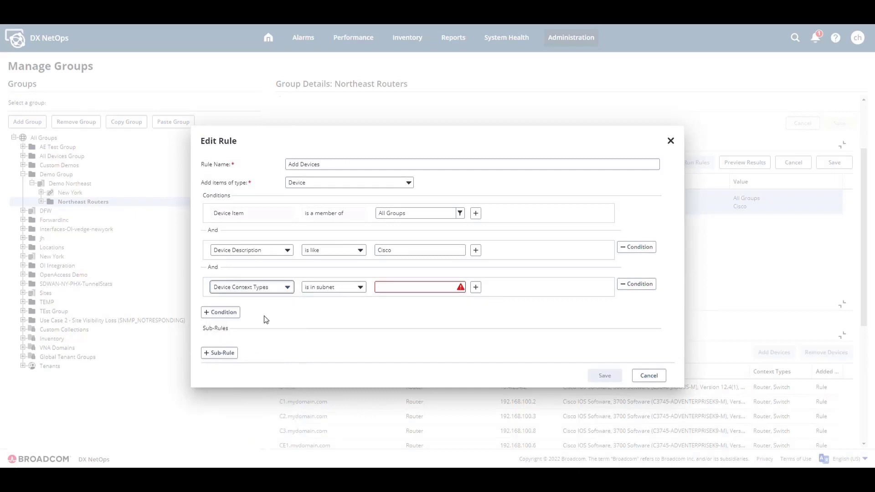
{"action": "left_click", "coordinate": [407, 282]}
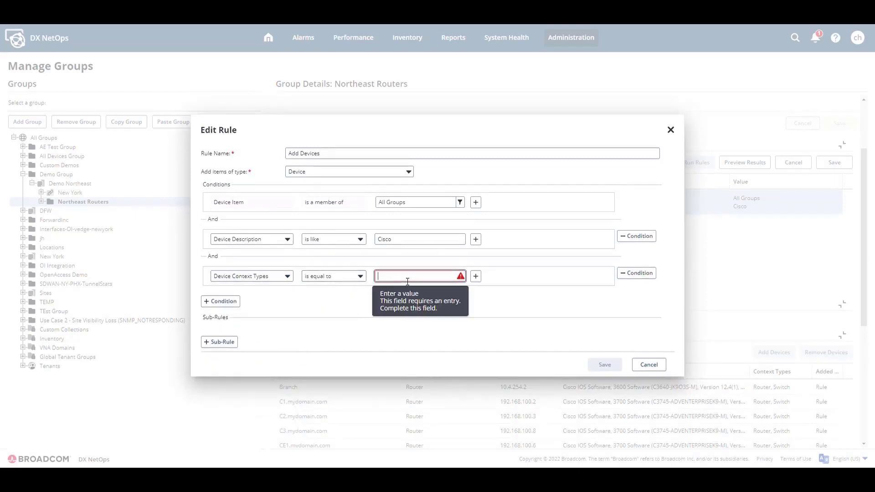
{"action": "type", "text": "Router"}
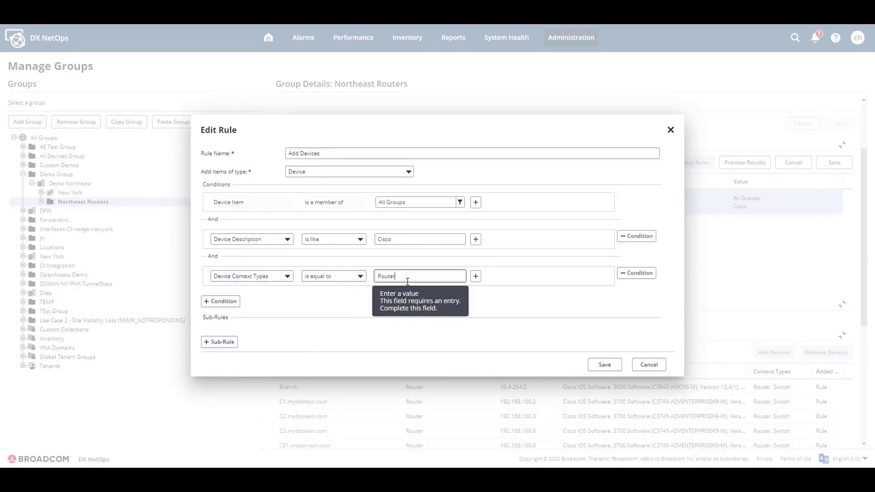
{"action": "left_click", "coordinate": [362, 279]}
{"action": "left_click", "coordinate": [319, 345]}
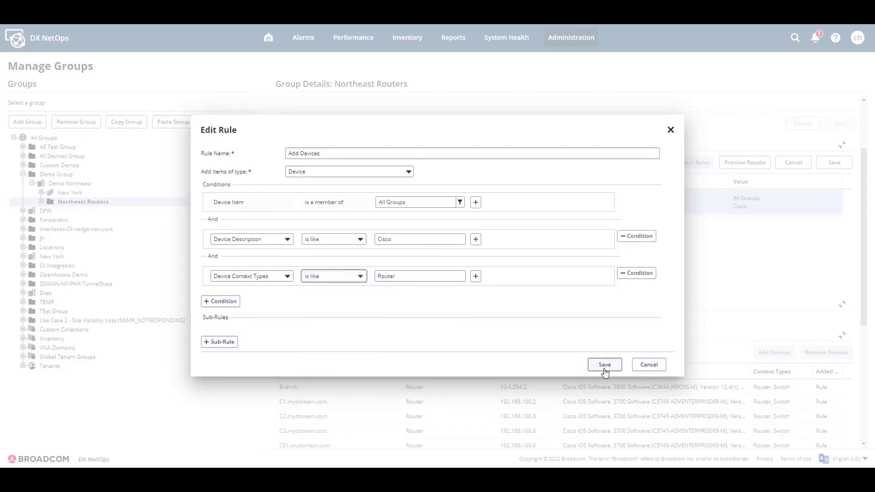
{"action": "left_click", "coordinate": [605, 368]}
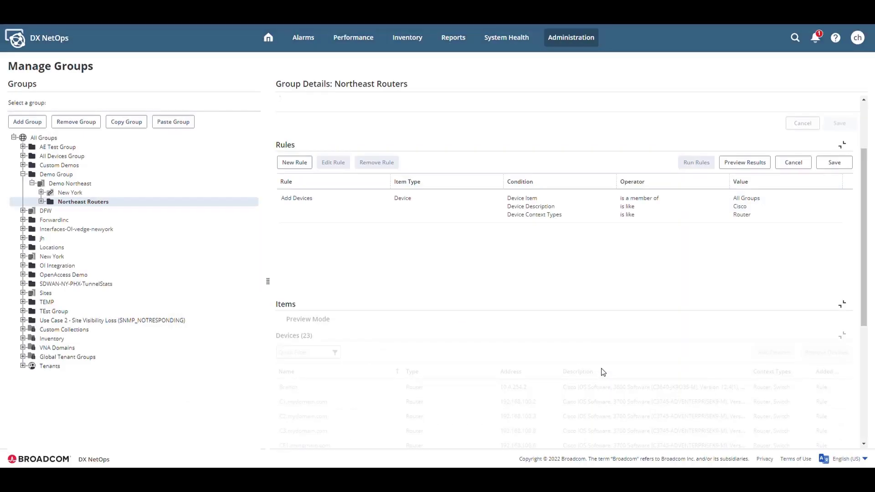
- Preview the edited rule's results and look through both pages of matched devices
{"action": "left_click", "coordinate": [735, 165]}
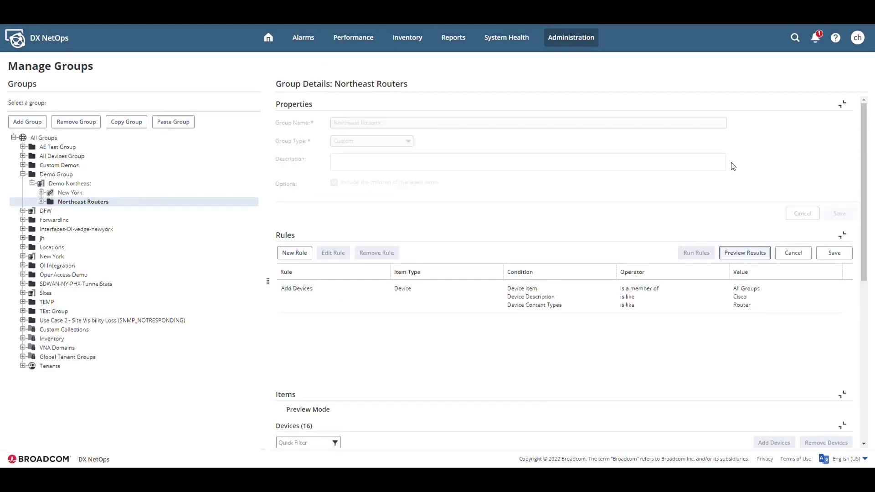
{"action": "scroll", "coordinate": [627, 281], "scroll_direction": "down", "scroll_amount": 2}
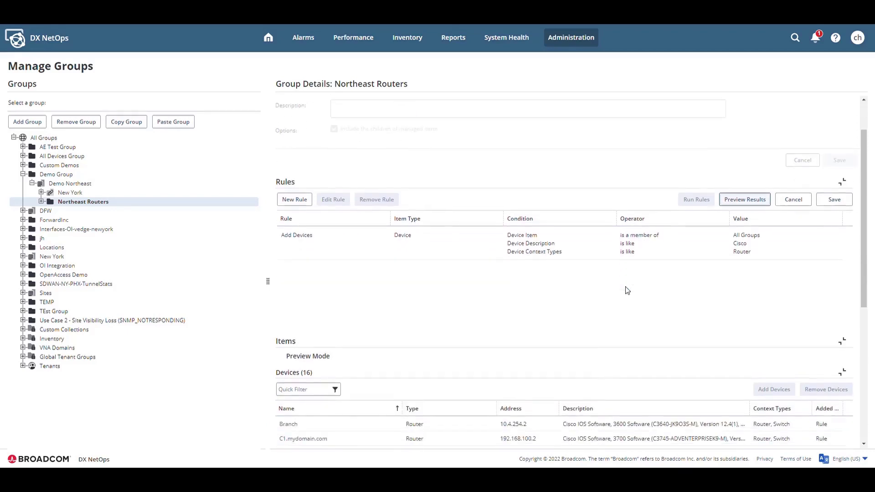
{"action": "scroll", "coordinate": [626, 290], "scroll_direction": "down", "scroll_amount": 3}
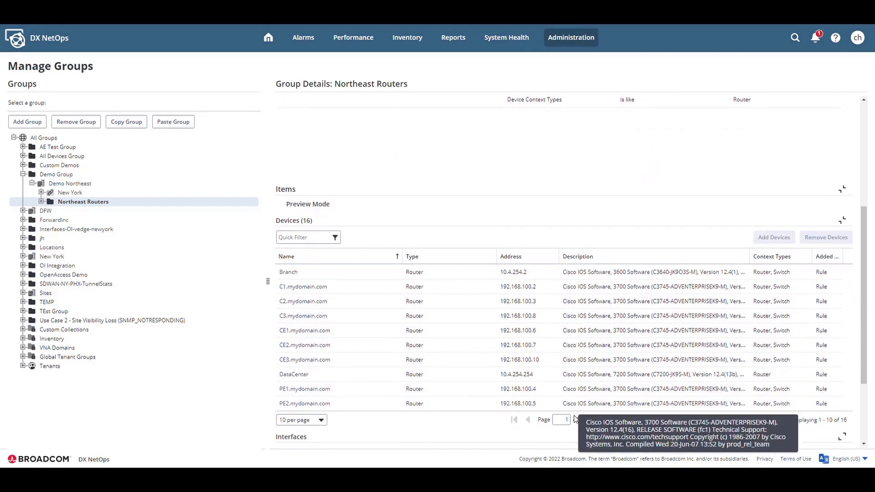
{"action": "left_click", "coordinate": [591, 419]}
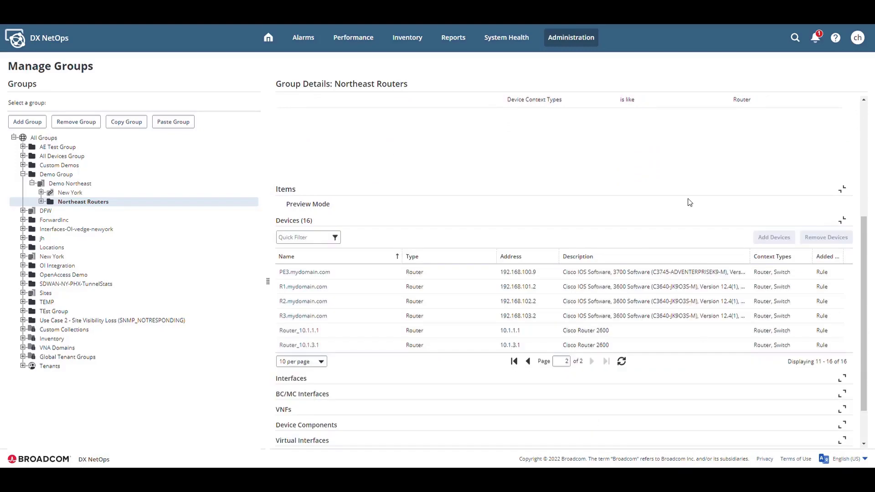
- Save the rules of the Northeast Routers group and check the devices in its direct items
{"action": "scroll", "coordinate": [690, 202], "scroll_direction": "up", "scroll_amount": 3}
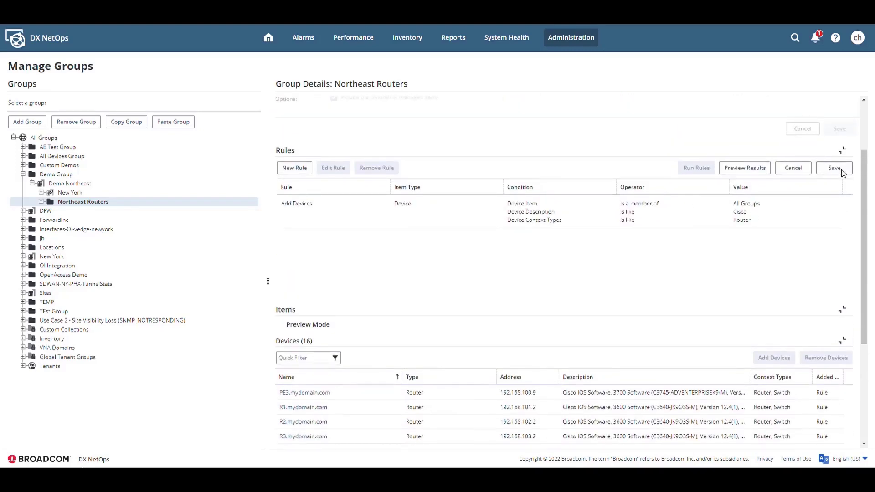
{"action": "left_click", "coordinate": [843, 169]}
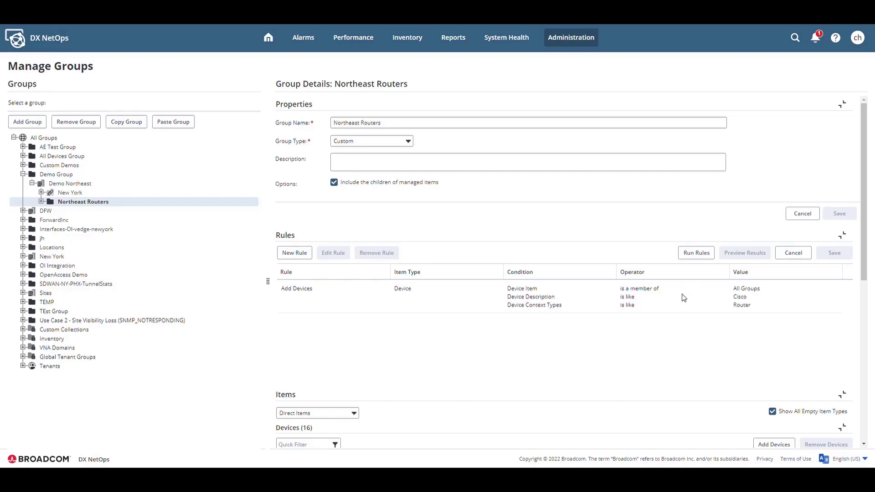
{"action": "scroll", "coordinate": [683, 297], "scroll_direction": "down", "scroll_amount": 3}
{"action": "scroll", "coordinate": [684, 298], "scroll_direction": "down", "scroll_amount": 1}
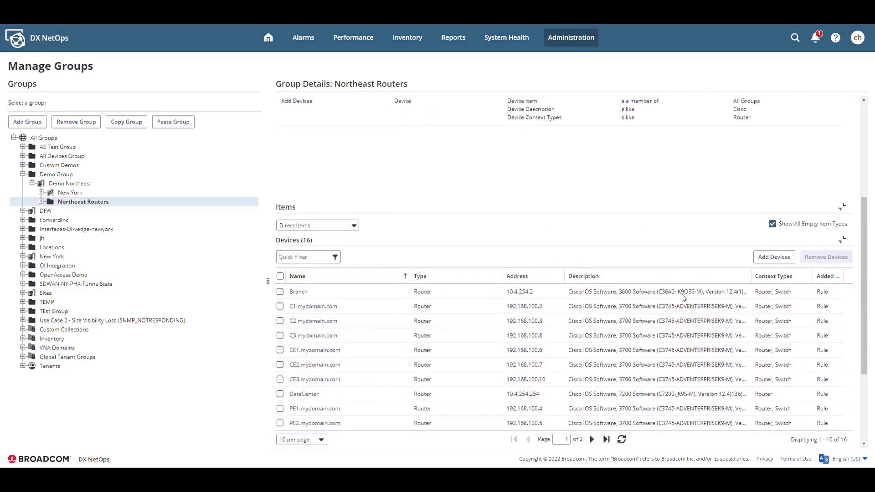
{"action": "scroll", "coordinate": [684, 297], "scroll_direction": "down", "scroll_amount": 1}
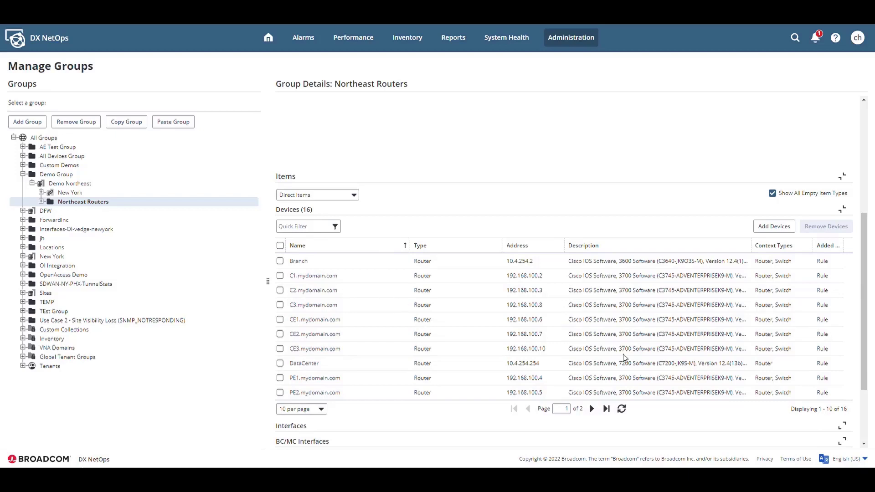
- Remove the Branch router from the Northeast Routers group's devices
{"action": "left_click", "coordinate": [281, 261]}
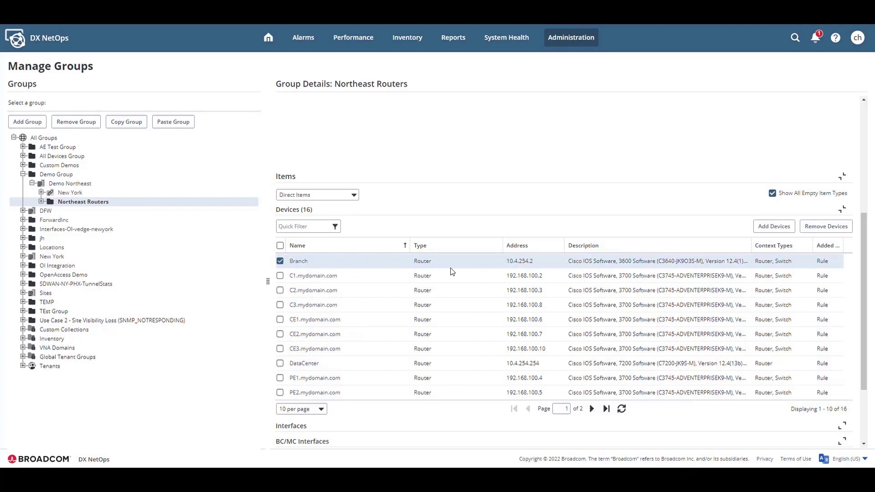
{"action": "left_click", "coordinate": [833, 224]}
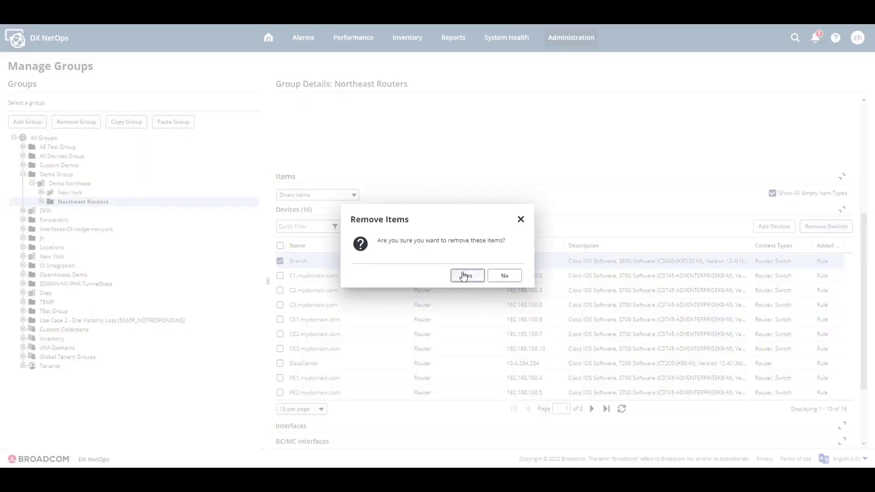
{"action": "left_click", "coordinate": [464, 276]}
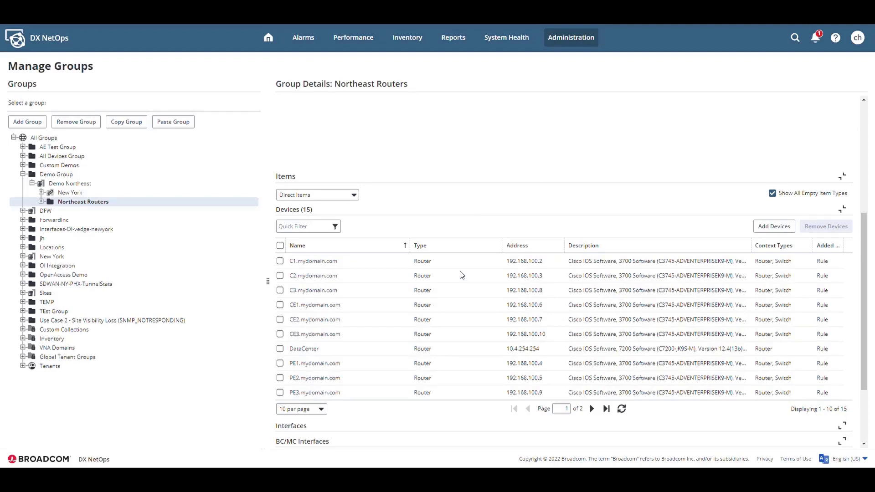
{"action": "scroll", "coordinate": [462, 275], "scroll_direction": "up", "scroll_amount": 3}
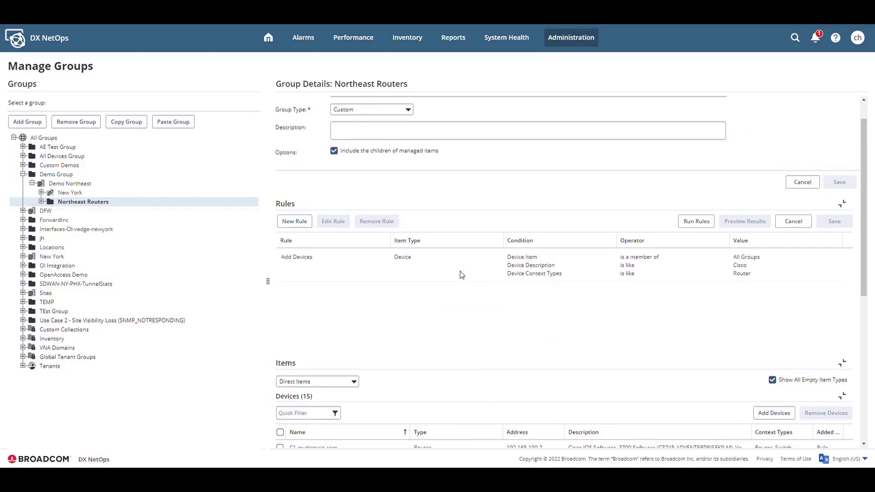
{"action": "scroll", "coordinate": [462, 275], "scroll_direction": "down", "scroll_amount": 4}
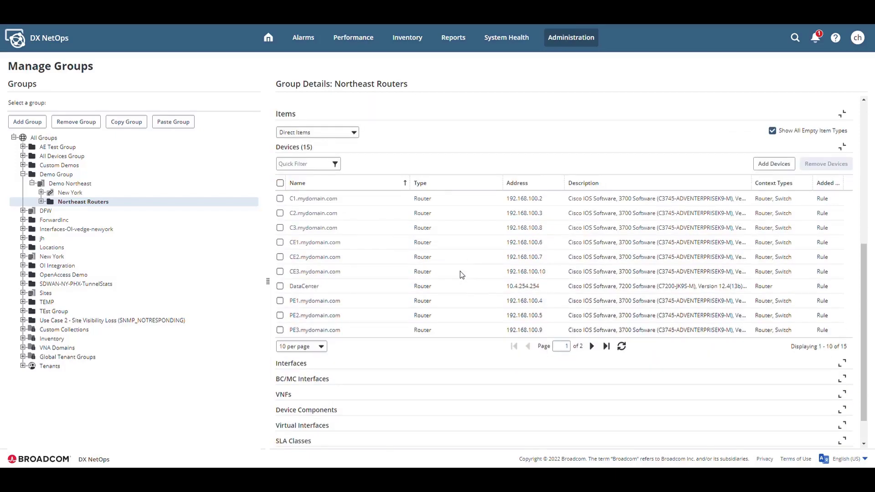
{"action": "scroll", "coordinate": [501, 146], "scroll_direction": "up", "scroll_amount": 6}
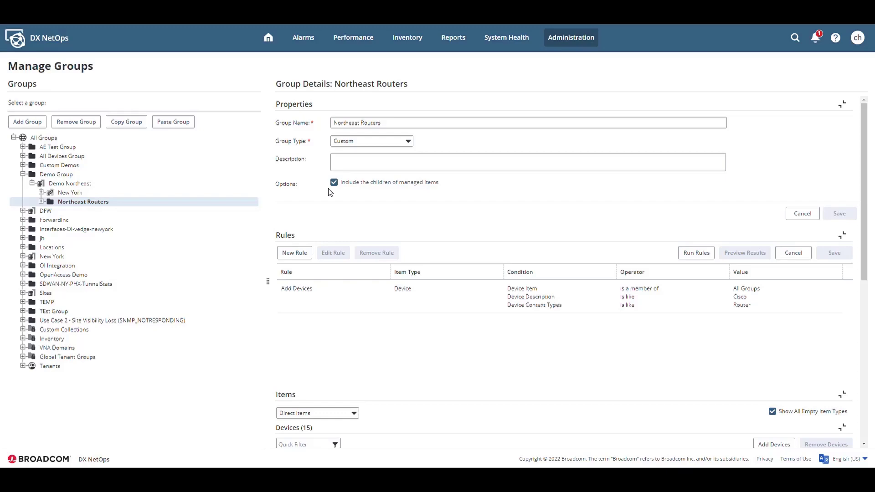
- Open the Network Performance Sample performance dashboard
{"action": "left_click", "coordinate": [353, 38]}
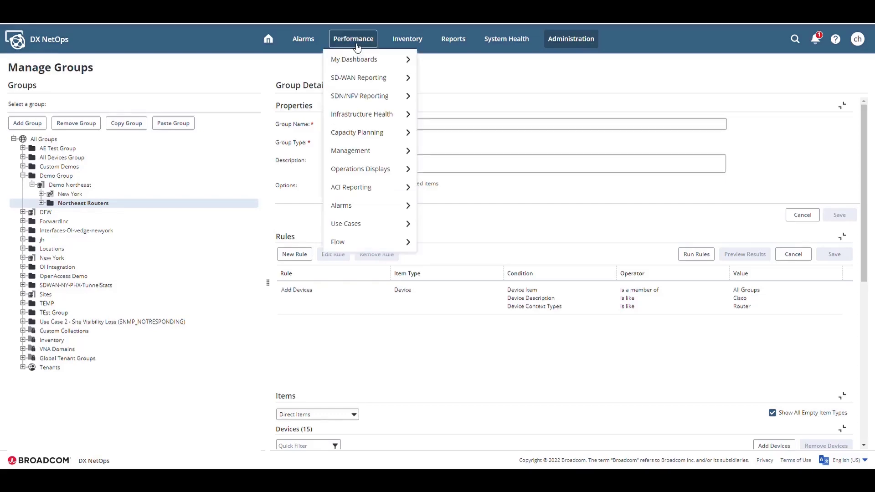
{"action": "mouse_move", "coordinate": [367, 61]}
{"action": "left_click", "coordinate": [461, 60]}
- Change the dashboard's group filter to the Demo Northeast group inside Demo Group
{"action": "left_click", "coordinate": [86, 67]}
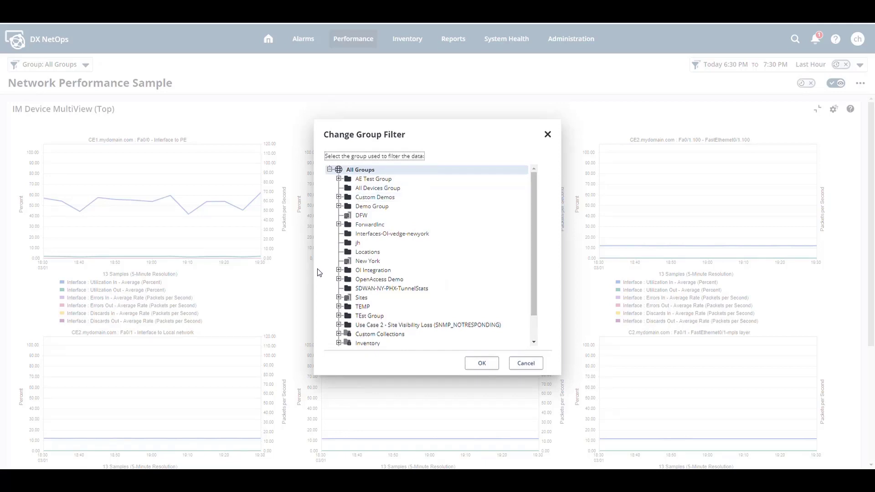
{"action": "left_click", "coordinate": [339, 206]}
{"action": "left_click", "coordinate": [348, 215]}
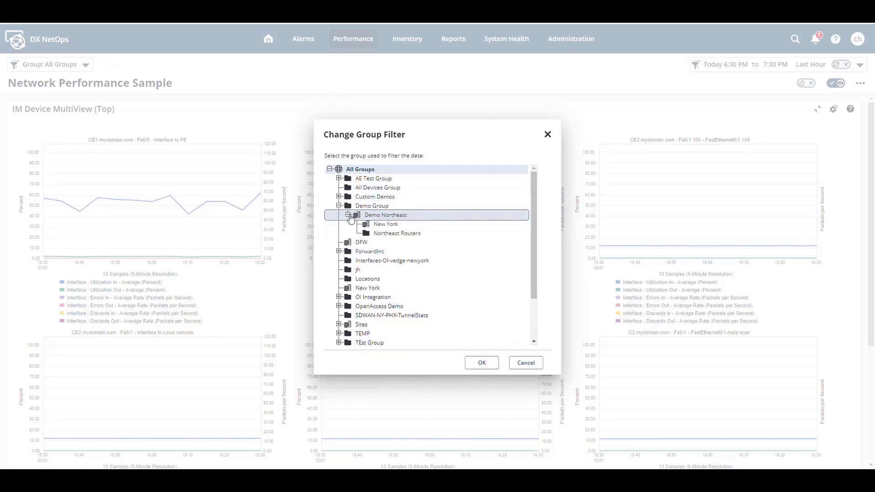
{"action": "left_click", "coordinate": [390, 217]}
{"action": "left_click", "coordinate": [480, 363]}
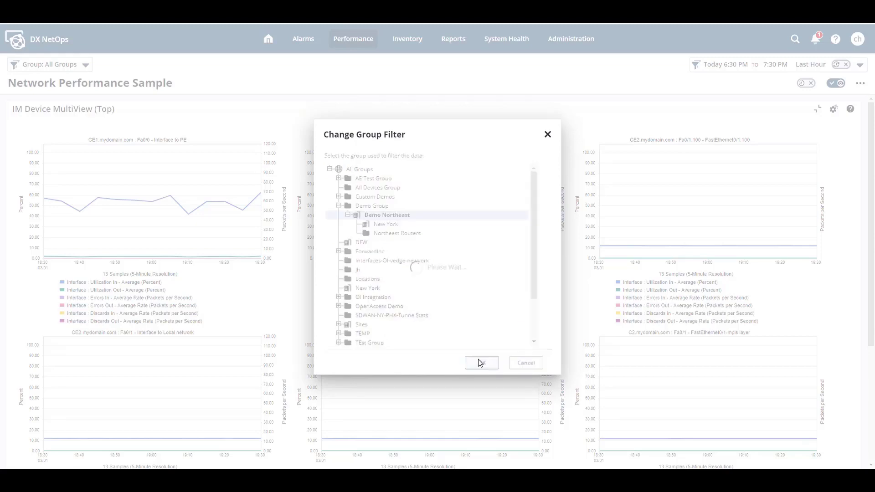